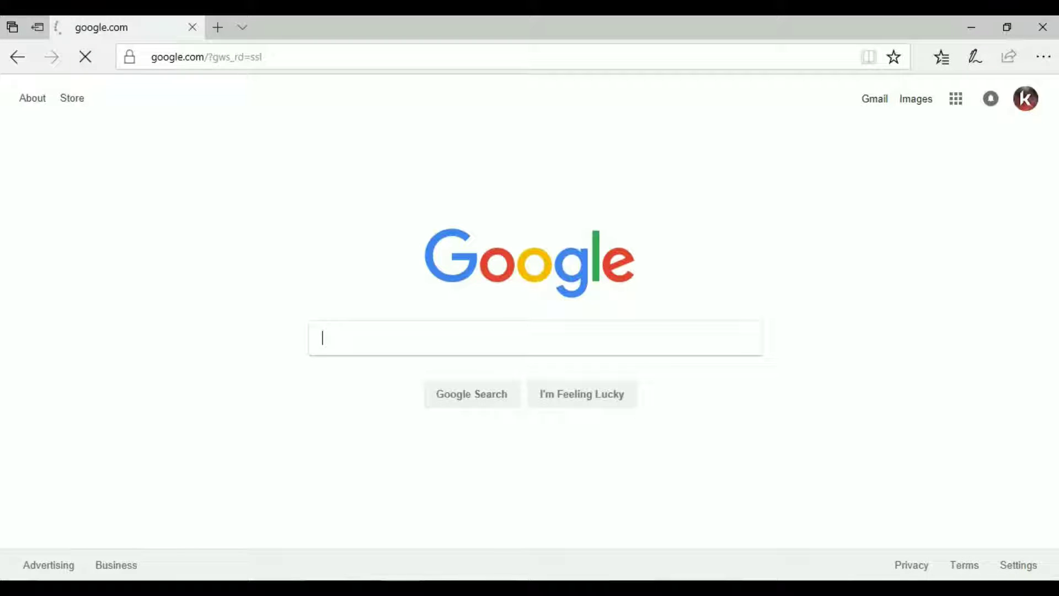
Step: Search Google for 'panzoid' using the suggested completion
text(pan)
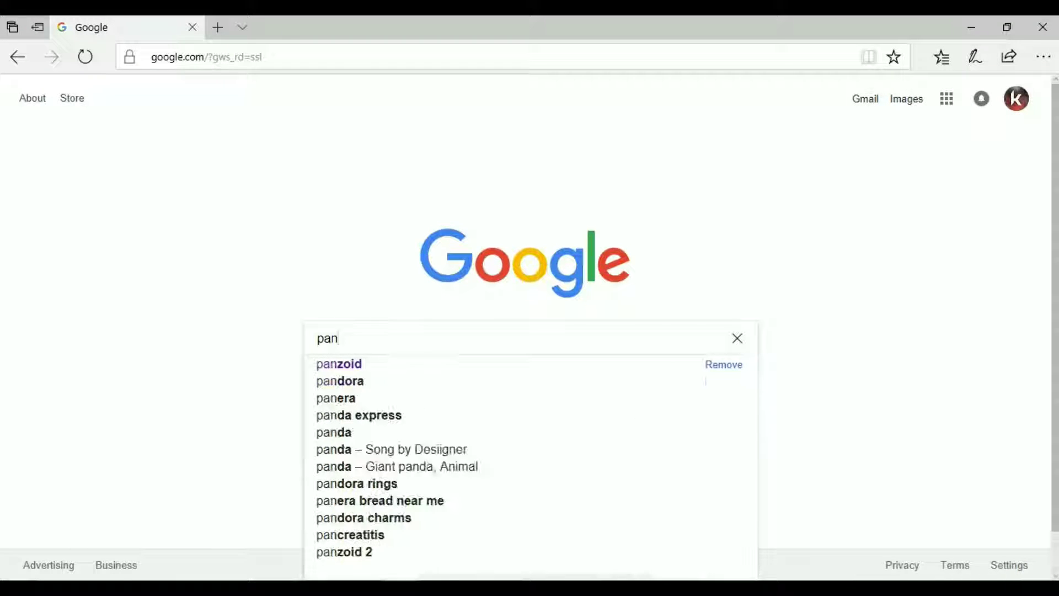
key(Down)
key(Return)
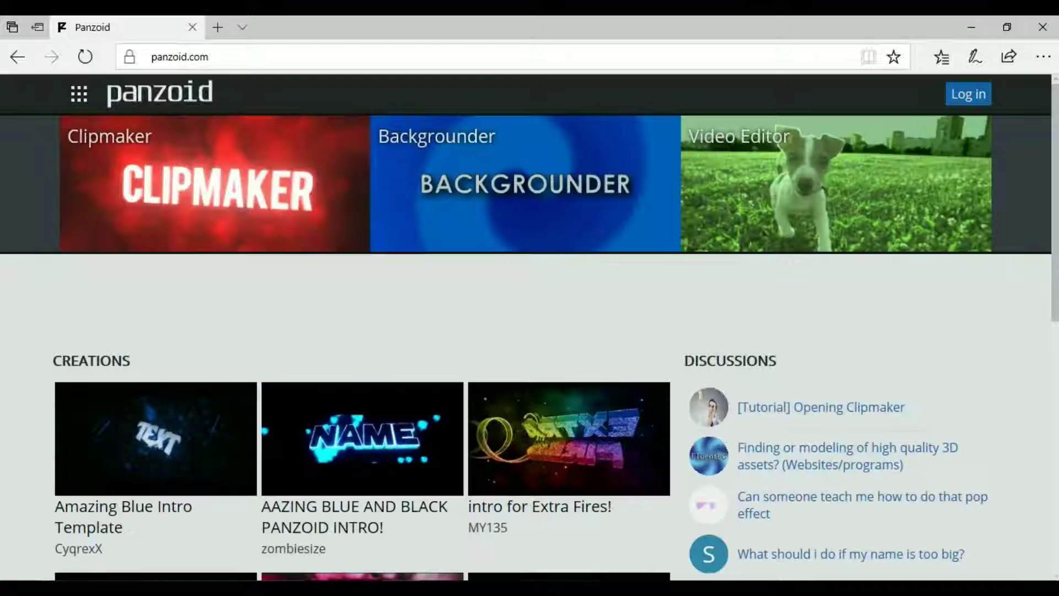
Step: Scroll the panzoid.com page to find the 'intro for Extra Fires!' creation
scroll(530, 326, down, 2)
scroll(530, 325, down, 2)
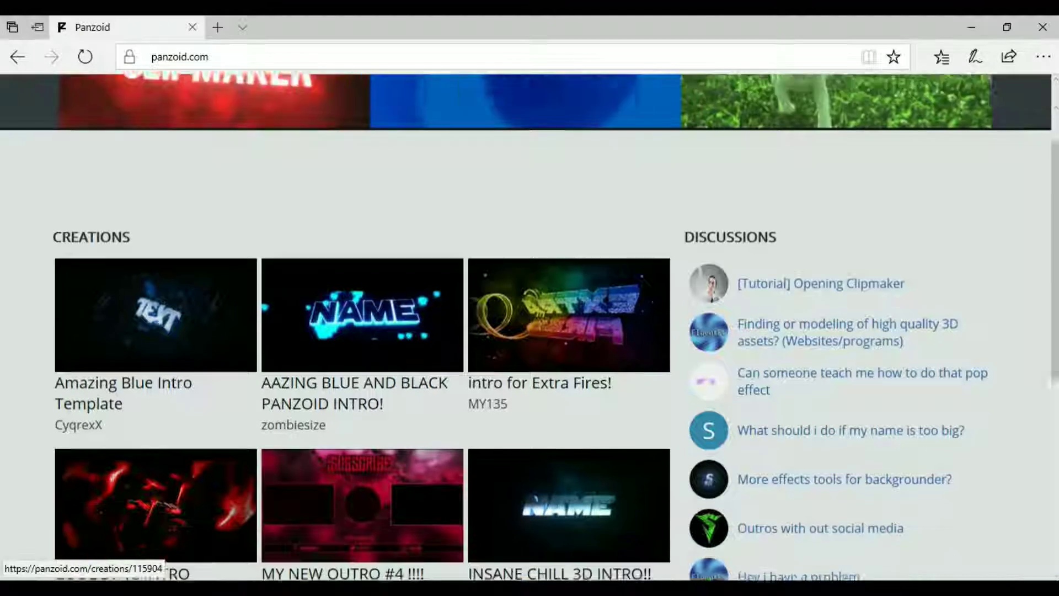
scroll(530, 325, down, 2)
scroll(530, 326, down, 2)
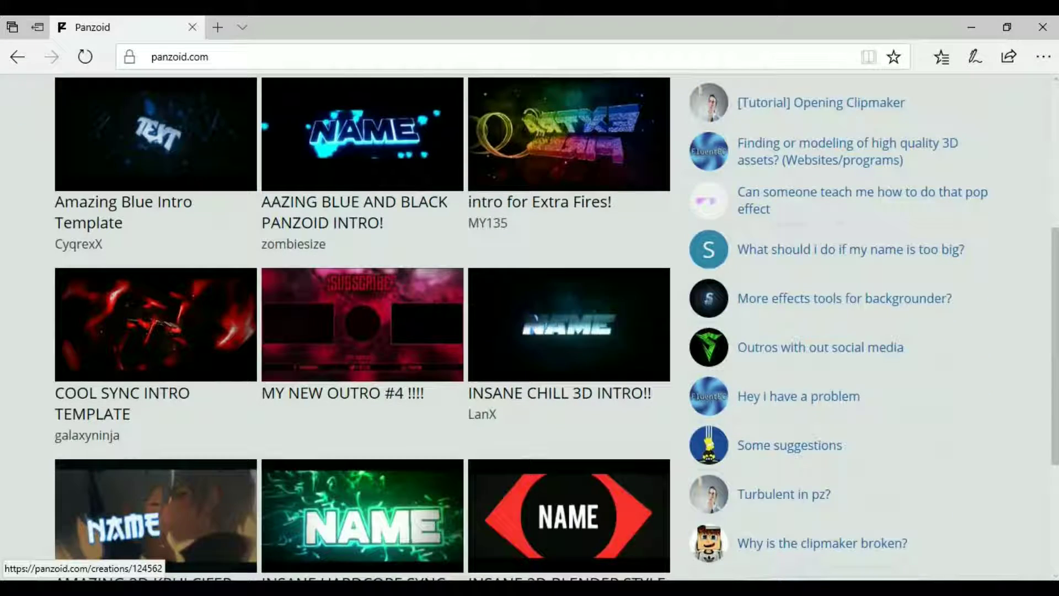
scroll(529, 325, up, 6)
scroll(529, 326, up, 2)
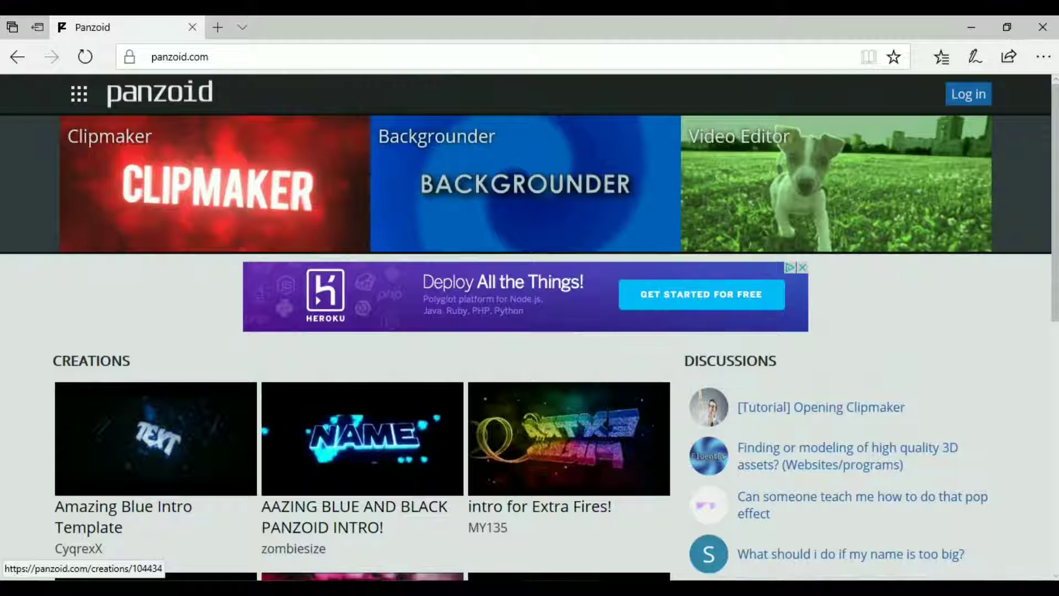
scroll(530, 331, down, 2)
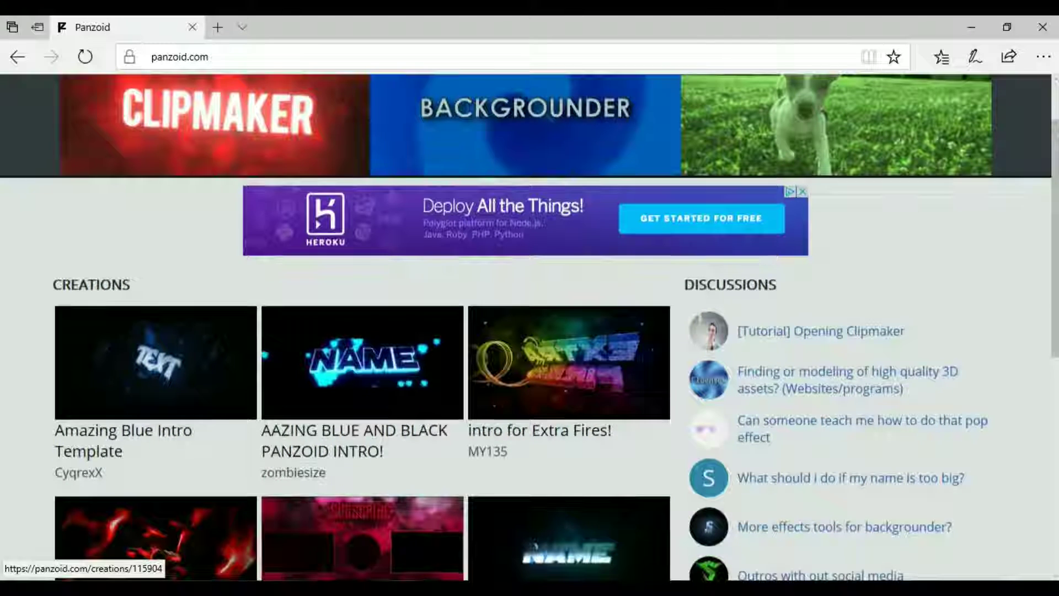
Step: Open the Extra Fires intro in Clipmaker and play its preview through
click(569, 363)
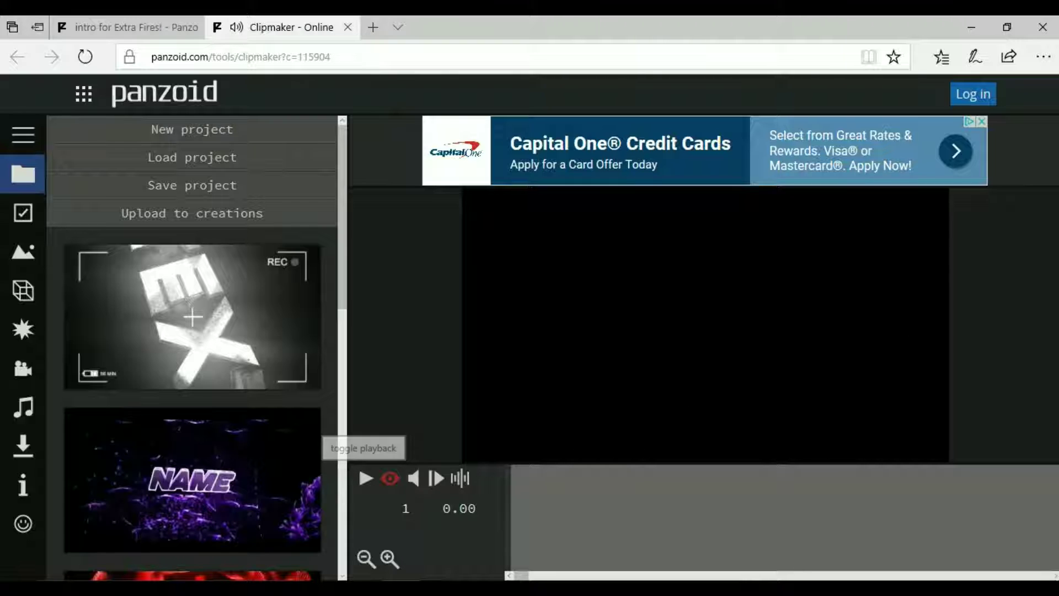
click(366, 478)
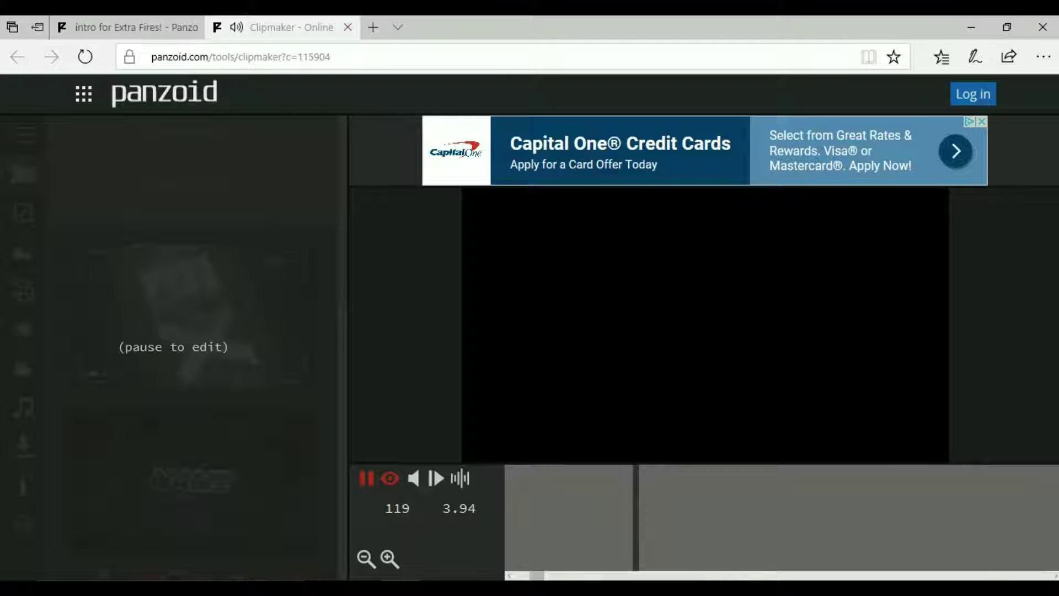
Step: Close the Extra Fires project, load 'intro for hugo factory!' and preview it
click(348, 27)
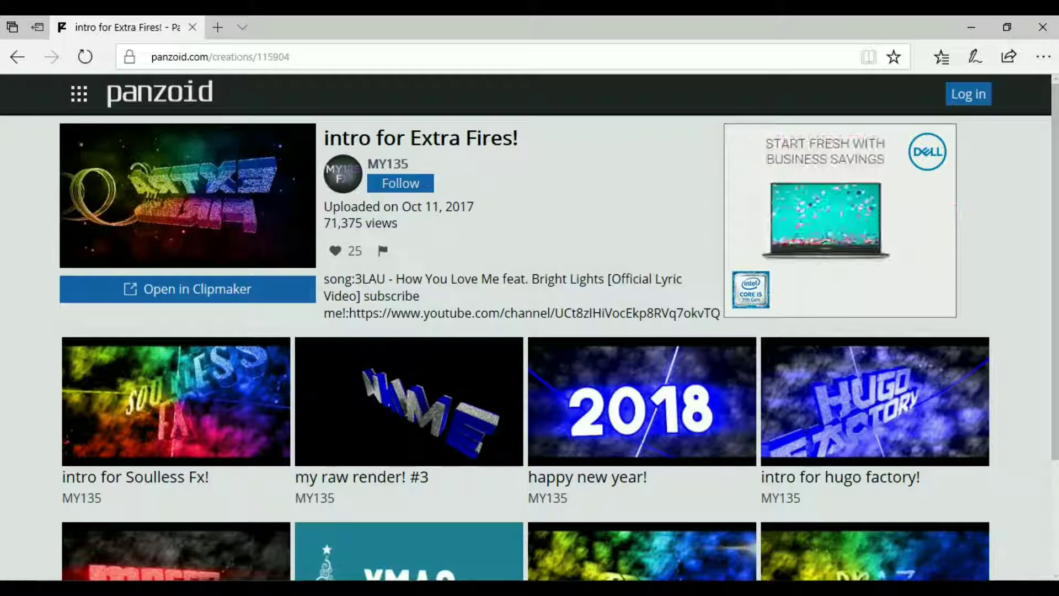
scroll(386, 326, down, 3)
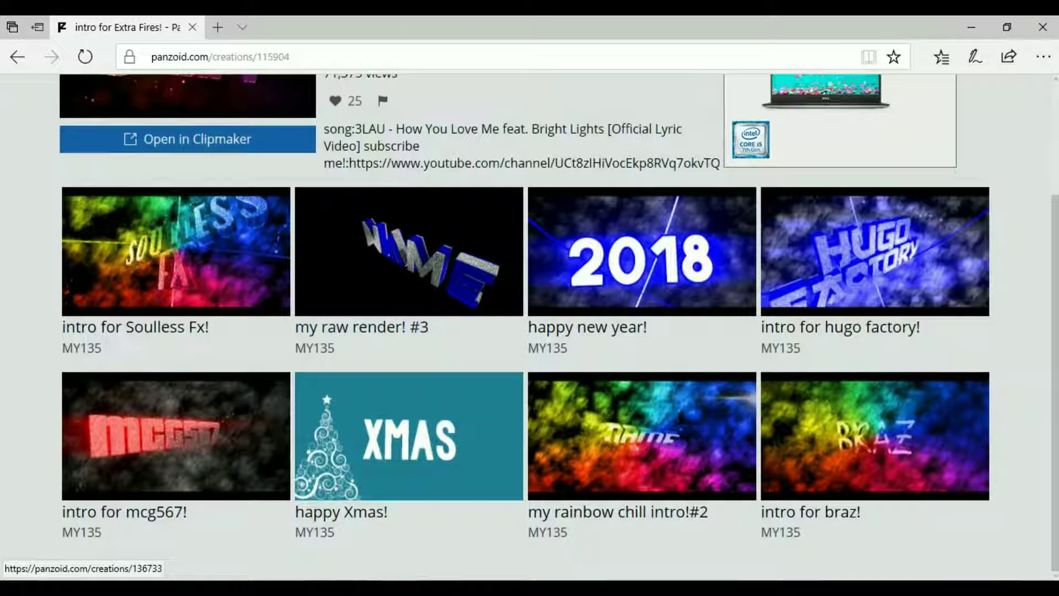
scroll(529, 325, up, 3)
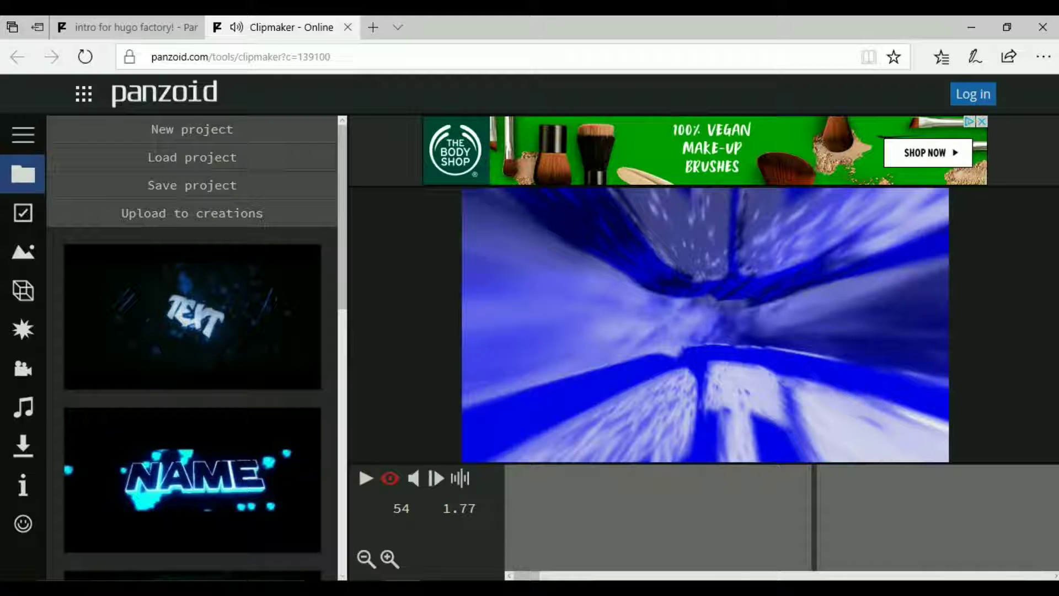
key(space)
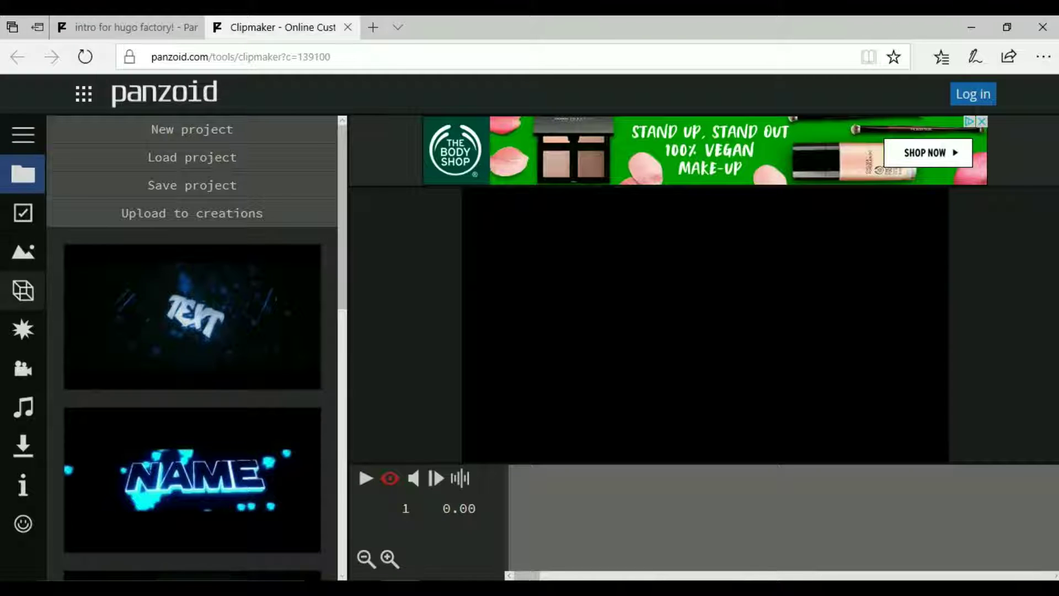
Step: Change the first HUGO 3D text object's wording to KING
click(22, 290)
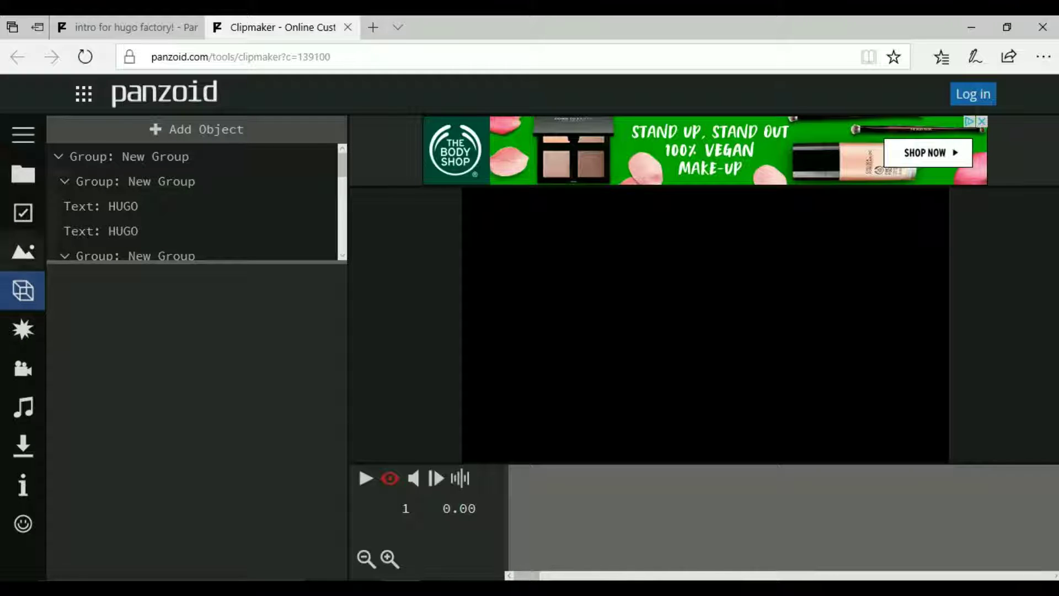
scroll(193, 193, down, 1)
scroll(193, 197, up, 1)
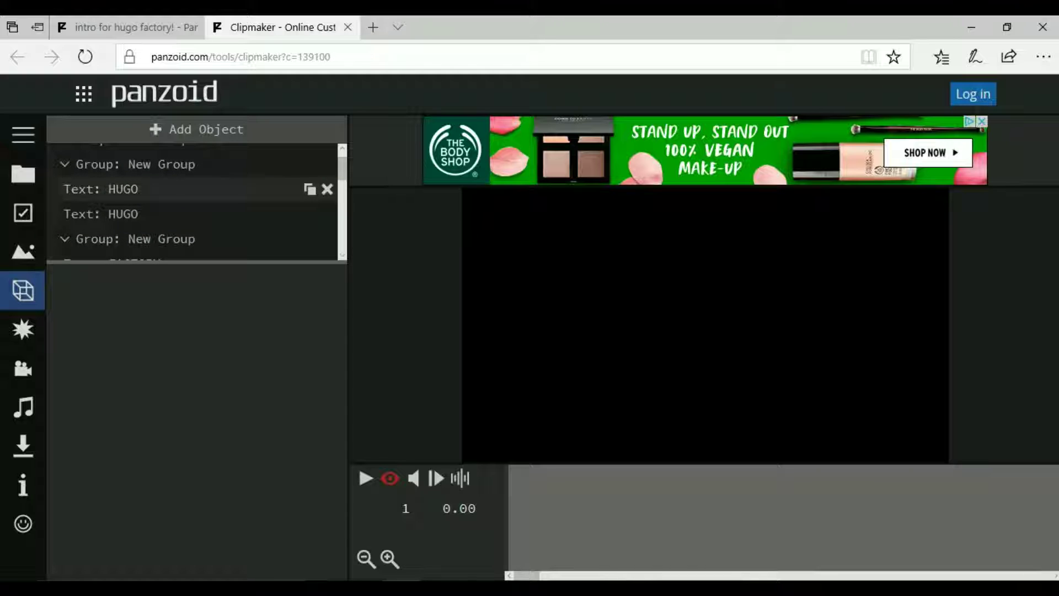
click(193, 188)
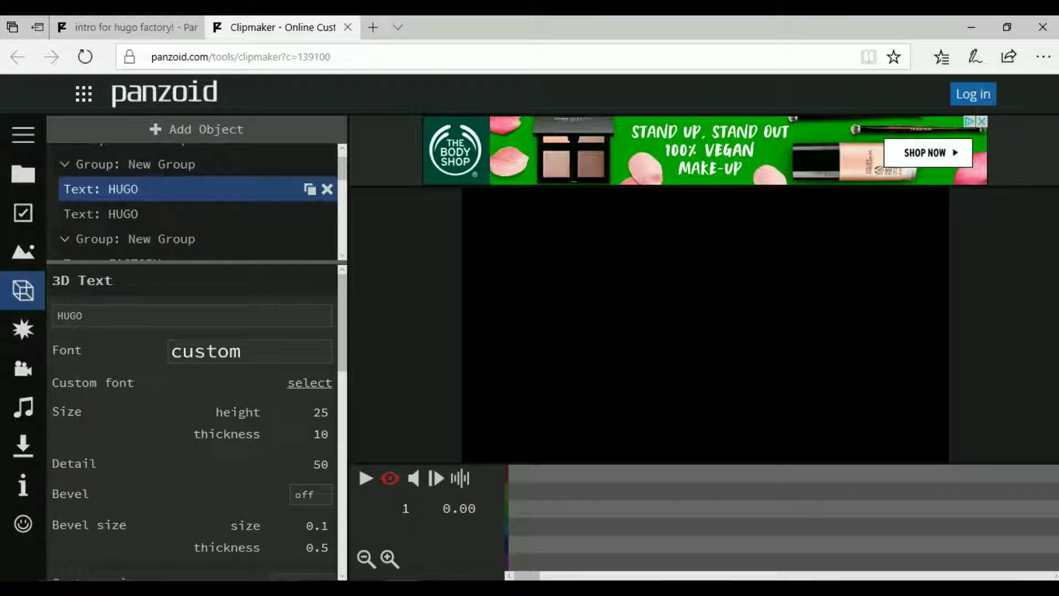
click(193, 189)
click(193, 188)
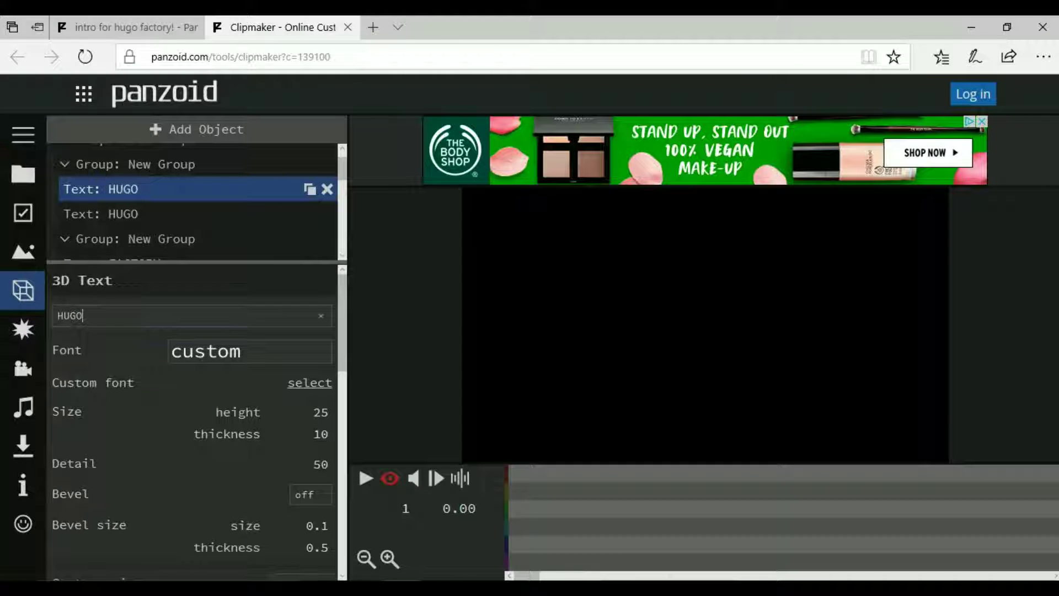
double_click(83, 315)
key(BackSpace)
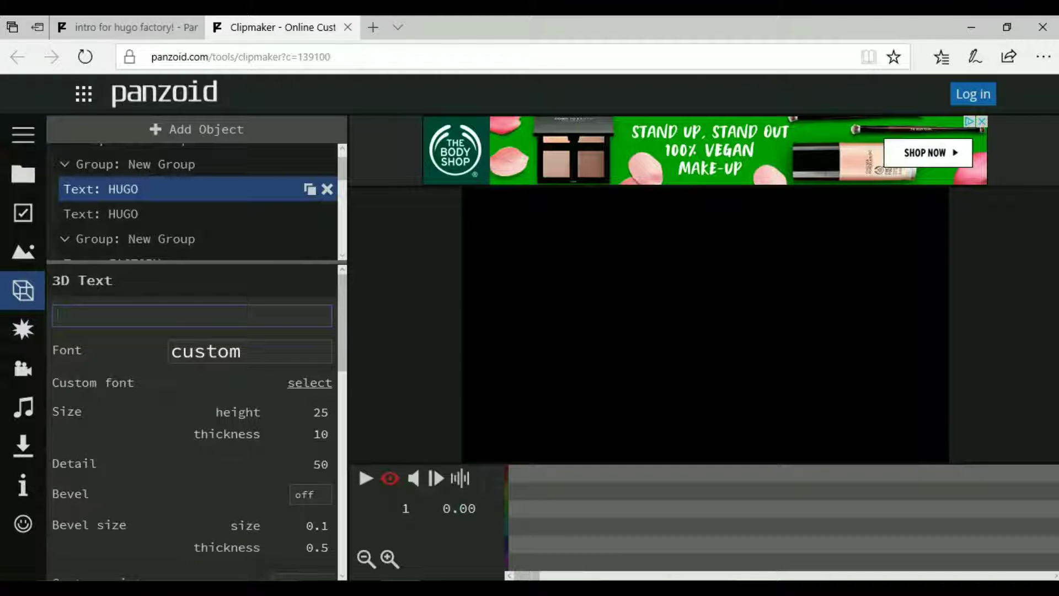
text(HING)
click(400, 517)
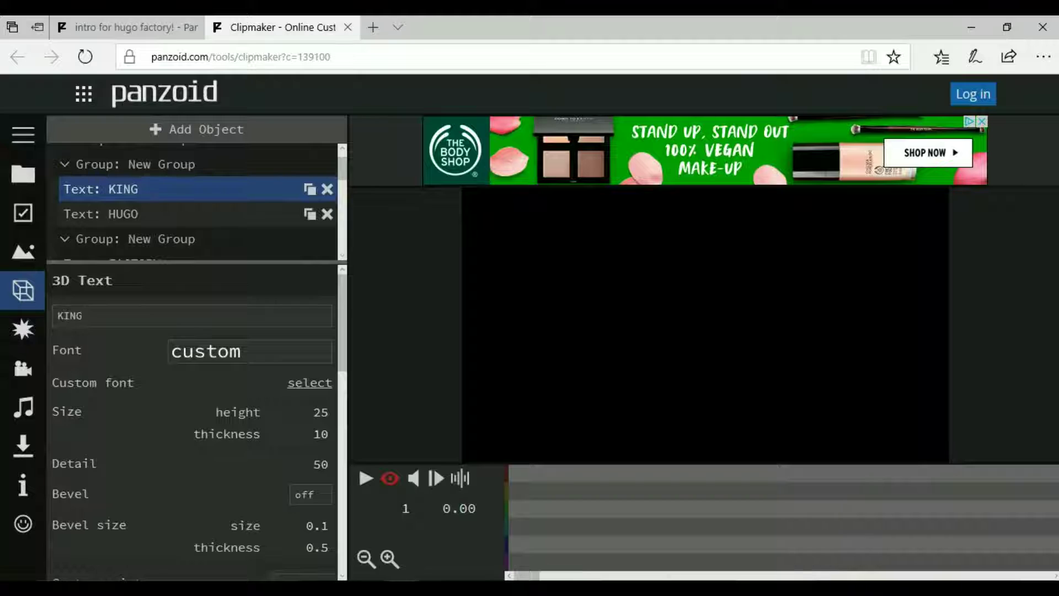
Step: Change the second HUGO text object to KING as well
click(123, 214)
double_click(70, 315)
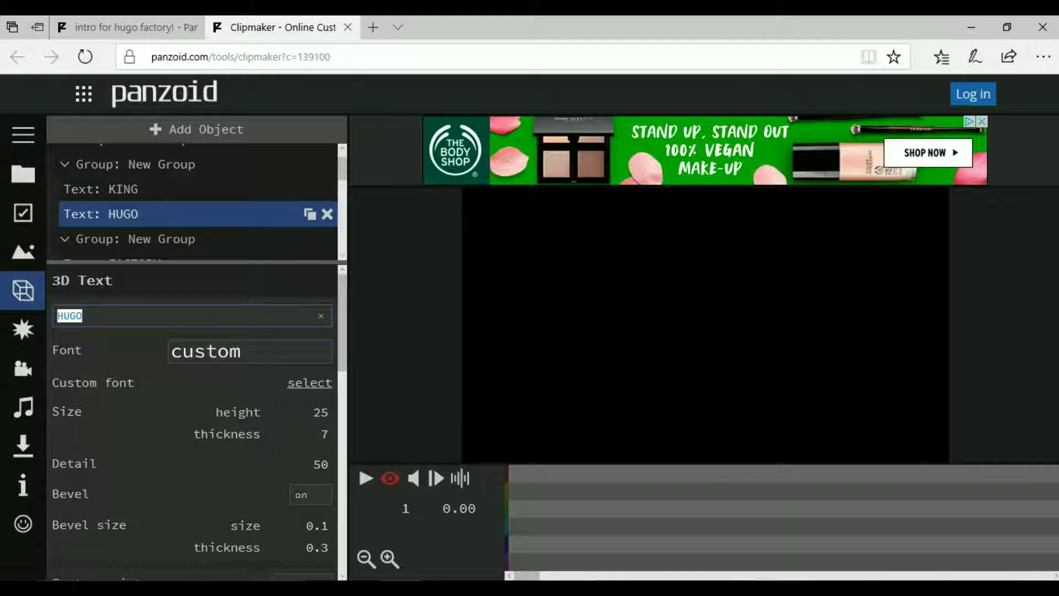
key(BackSpace)
text(KING)
key(Return)
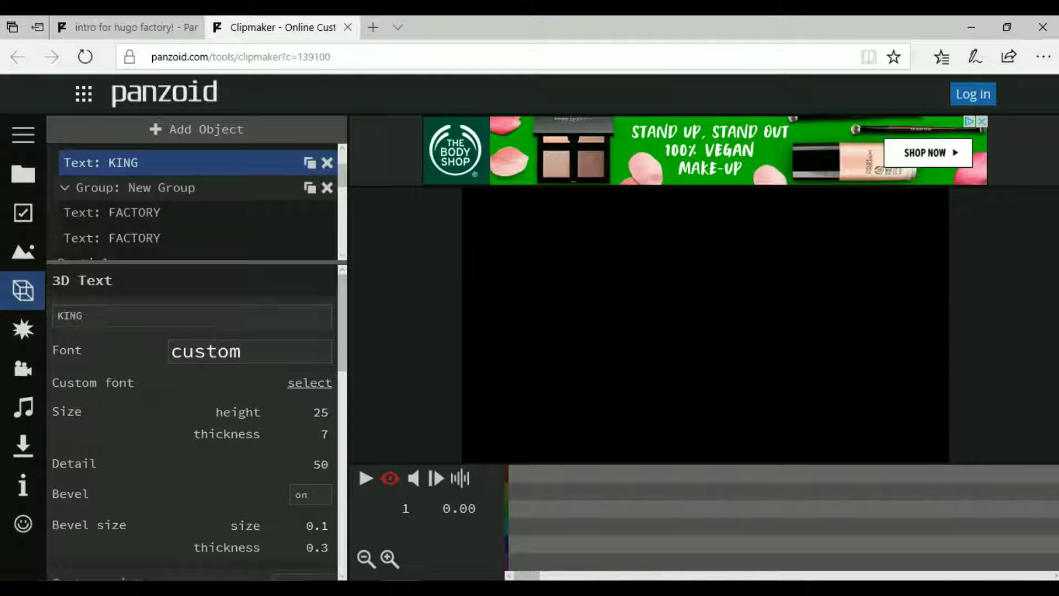
Step: Replace the first FACTORY text object's wording with JAY
click(110, 212)
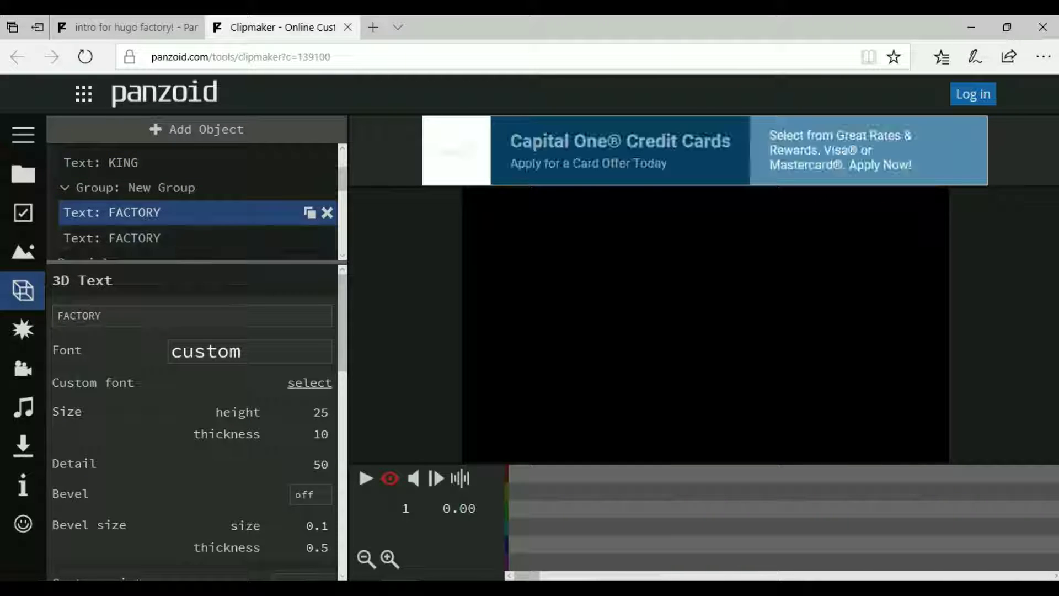
drag(102, 316, 57, 316)
key(BackSpace)
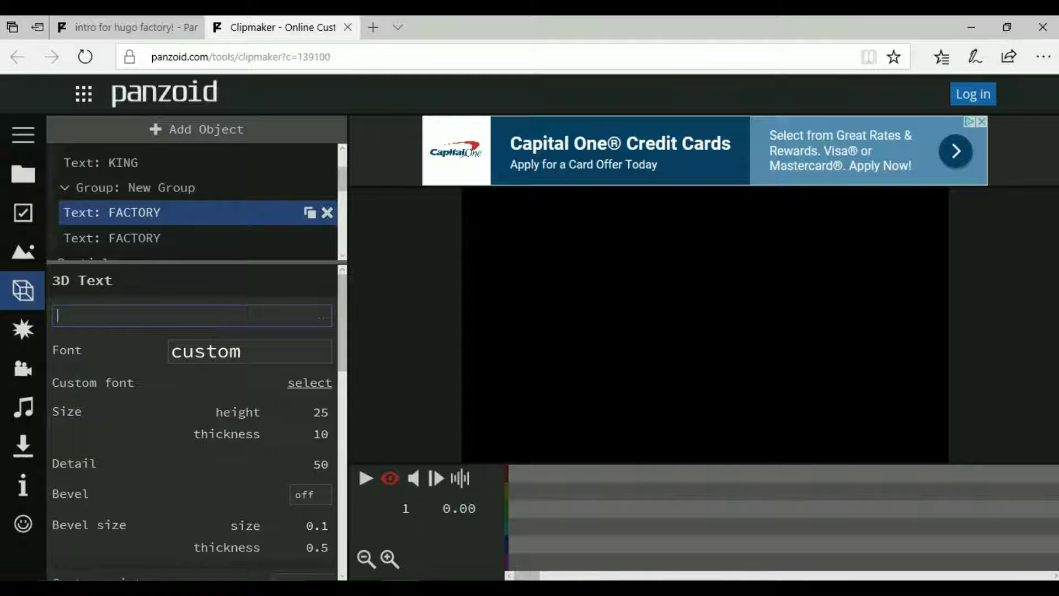
text(JS)
key(BackSpace)
text(AY)
Step: Replace the remaining FACTORY text layer with JAY too
click(166, 237)
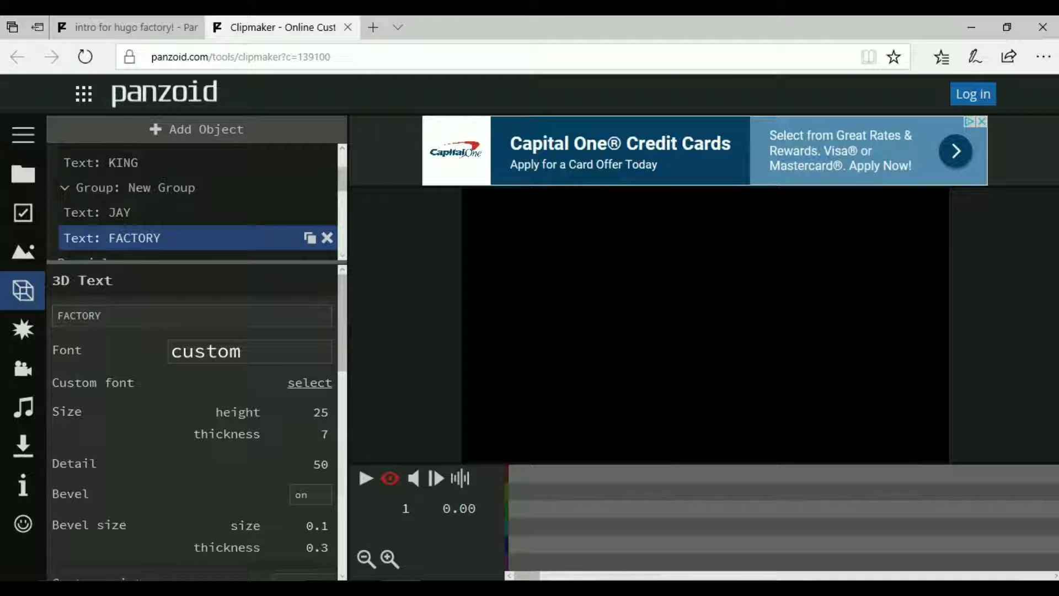
double_click(79, 316)
key(BackSpace)
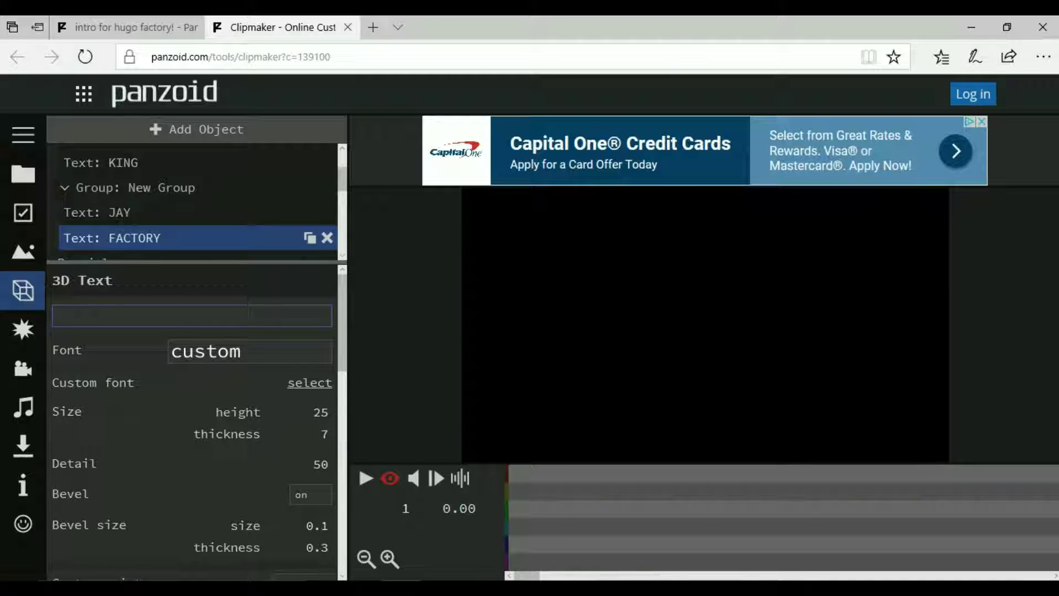
text(JAY)
key(Return)
scroll(193, 207, down, 5)
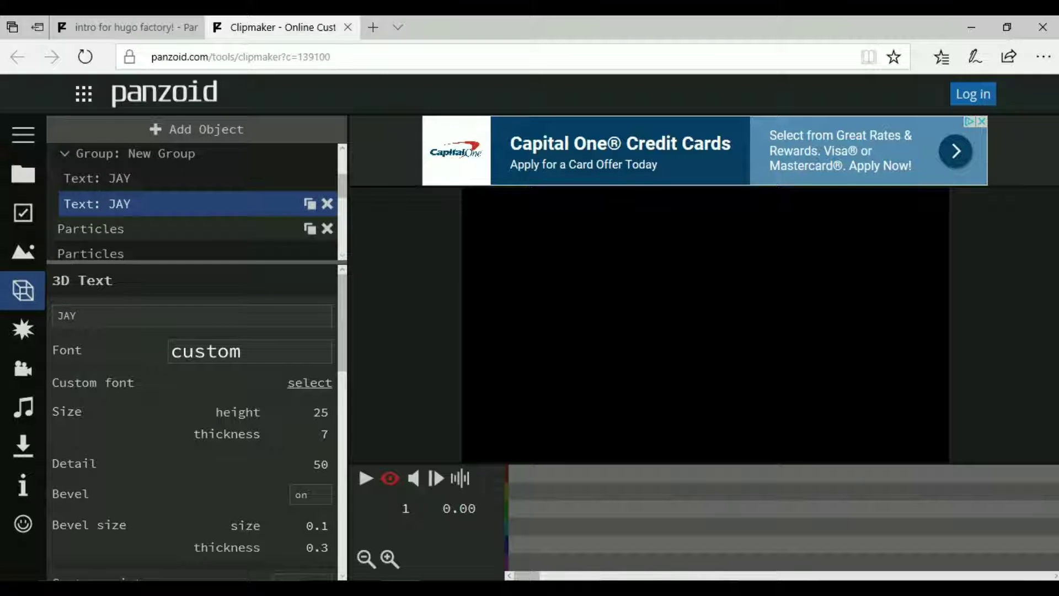
Step: Preview the intro animation with its new KING and JAY text
scroll(193, 199, down, 3)
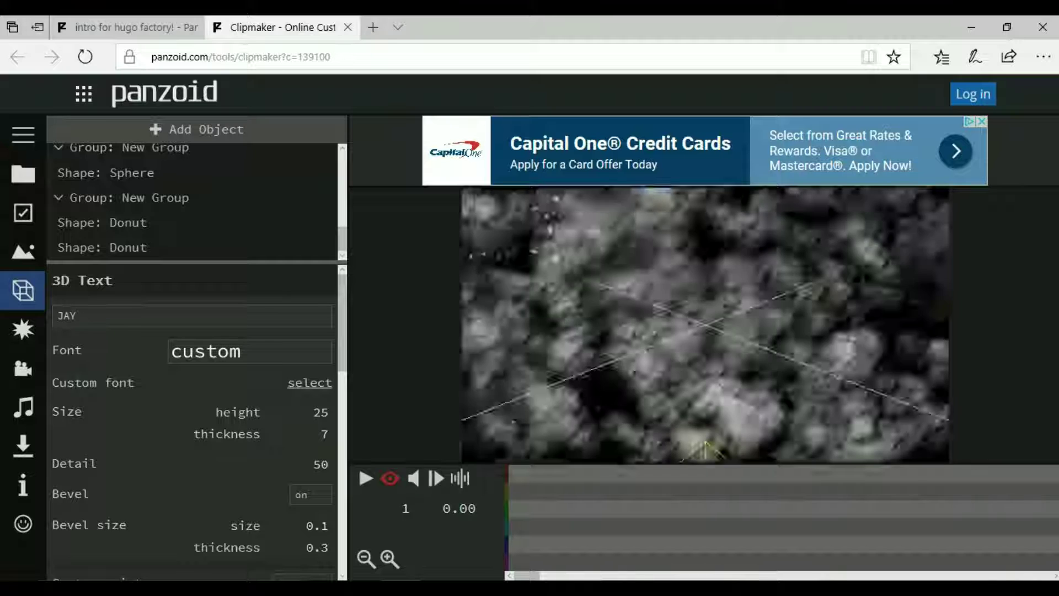
key(space)
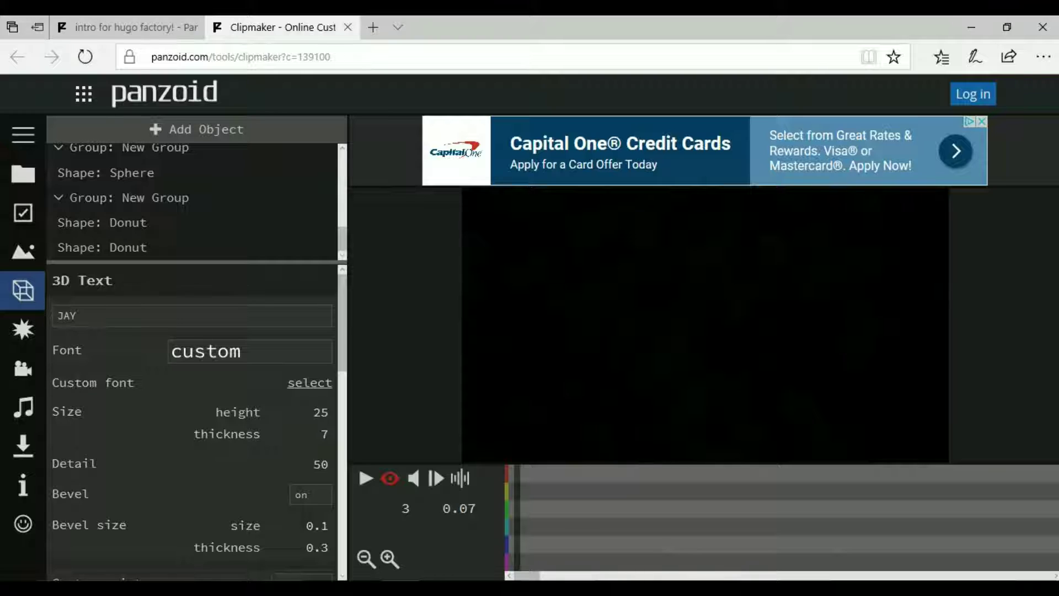
Step: Render the intro video in good quality mode
click(23, 446)
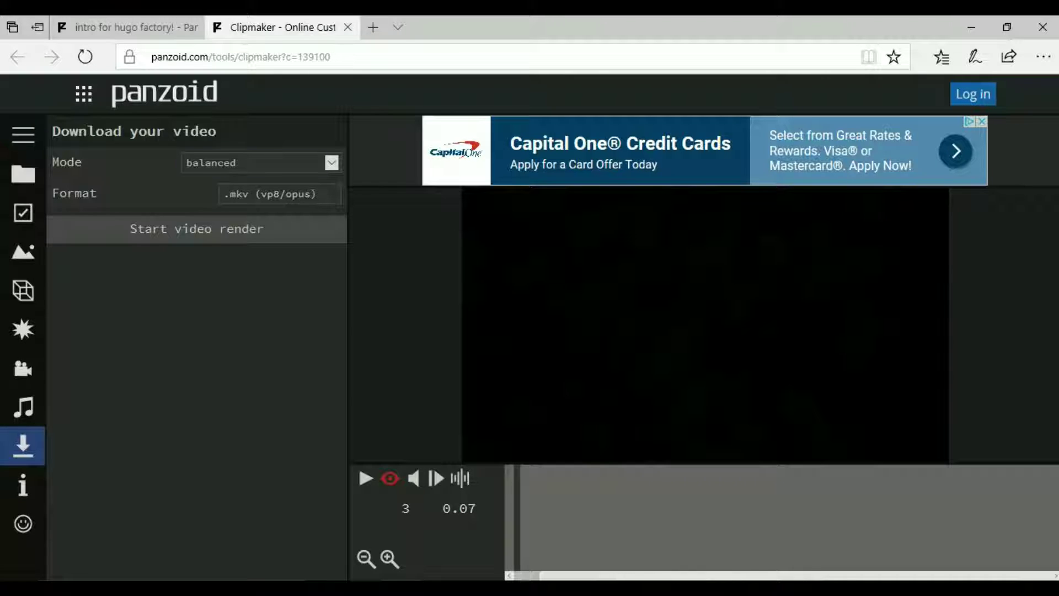
click(259, 162)
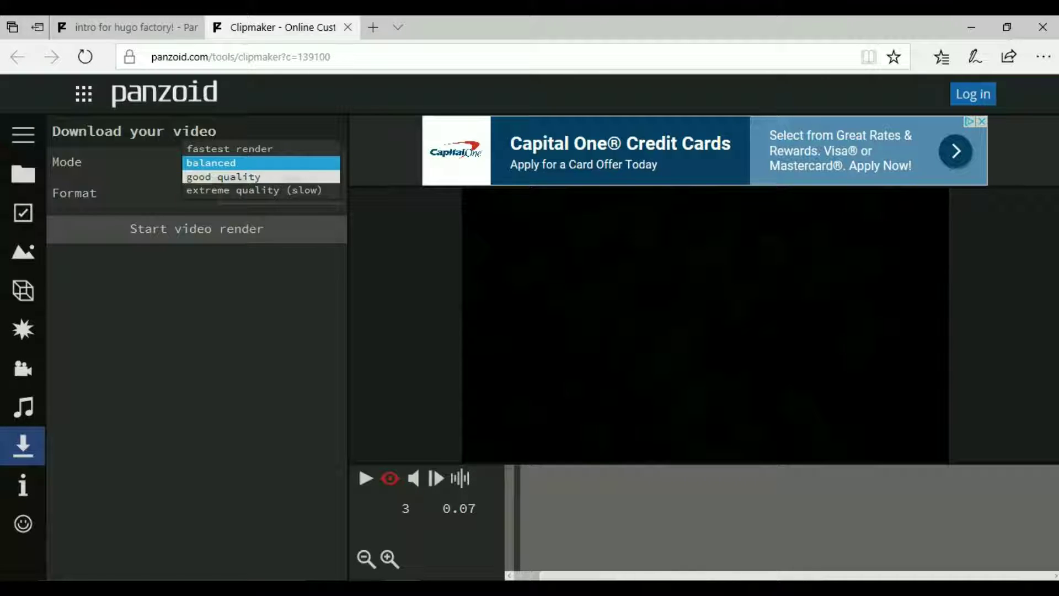
click(221, 177)
click(197, 228)
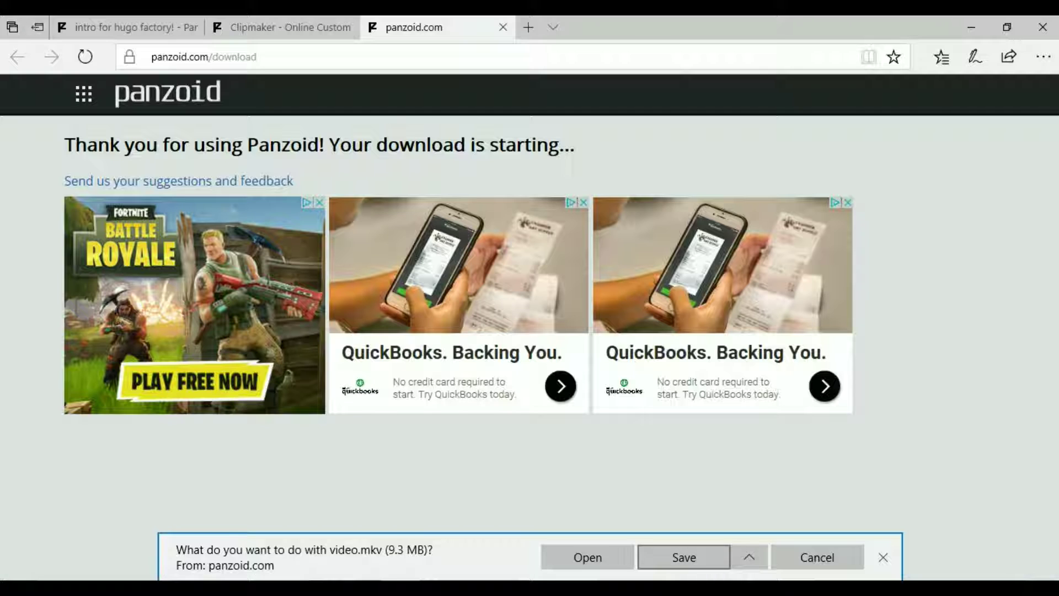
Step: Save video.mkv from Edge and open its Downloads folder once finished
click(684, 557)
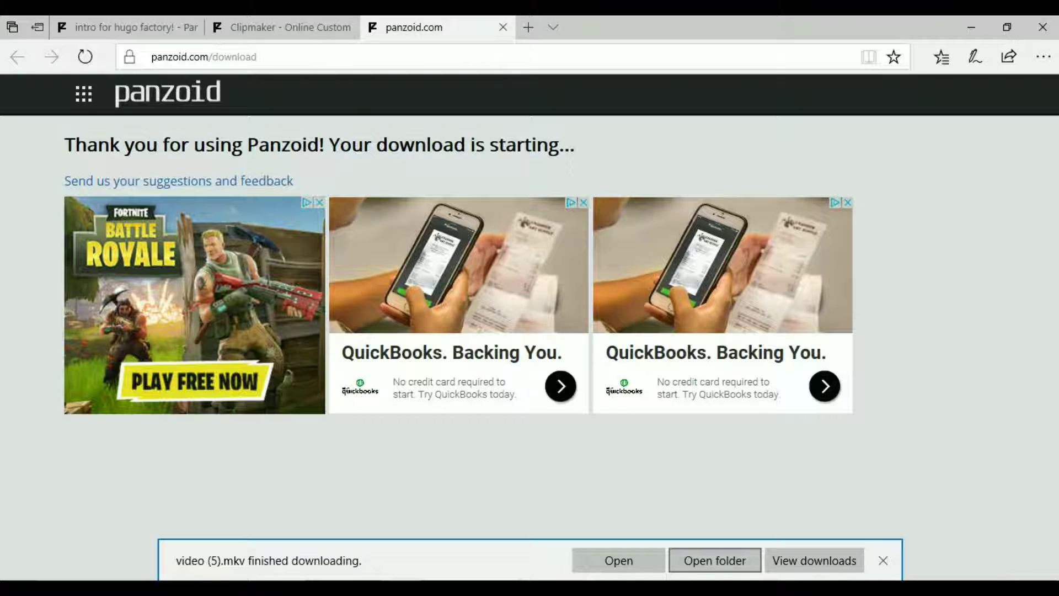
key(Return)
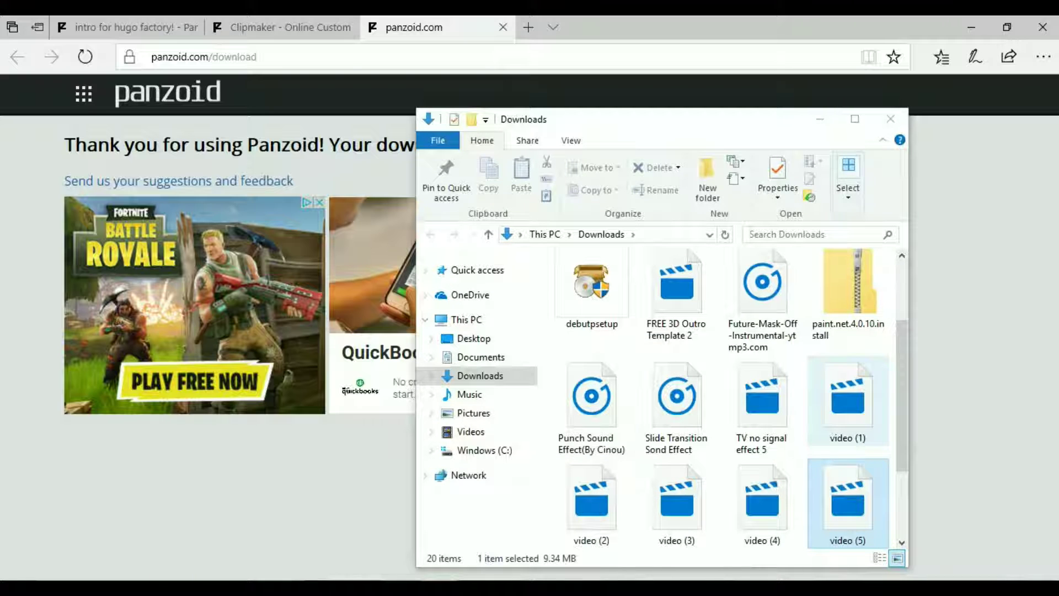
Step: Copy video (5) into the intro and outro folder
mouse_move(439, 588)
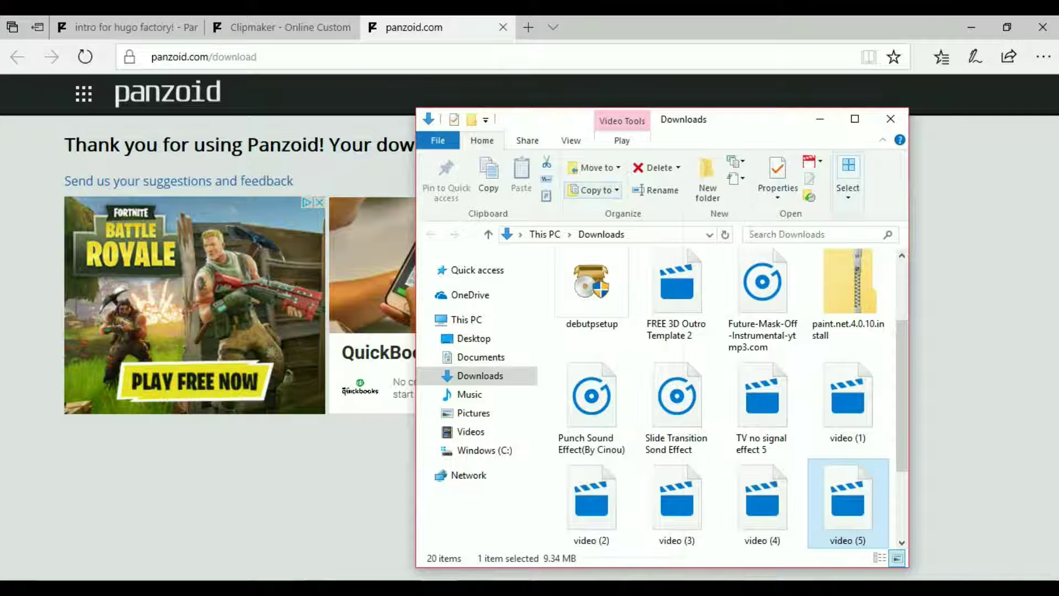
click(593, 190)
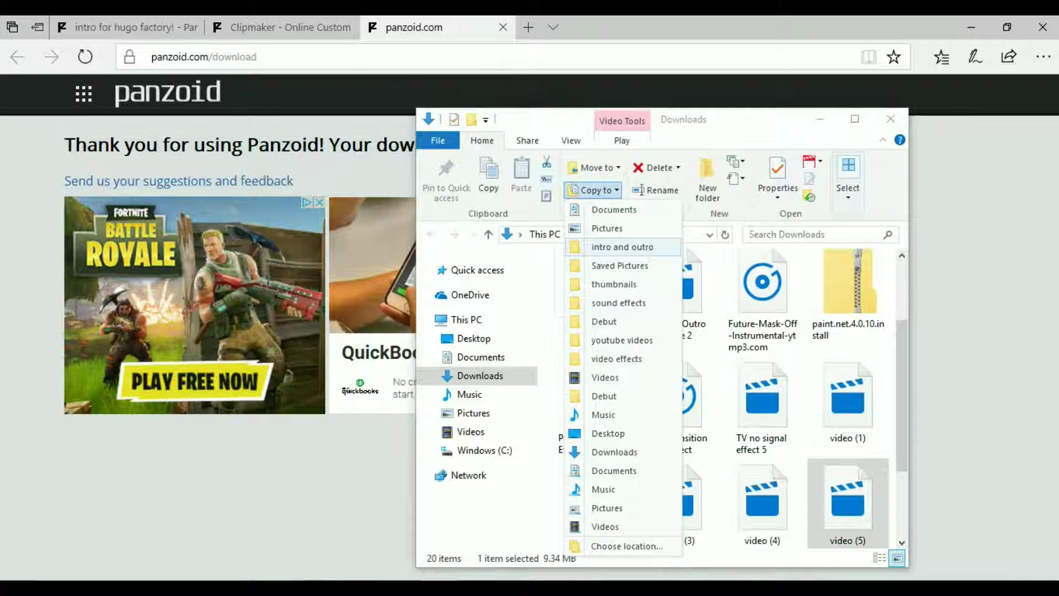
click(623, 247)
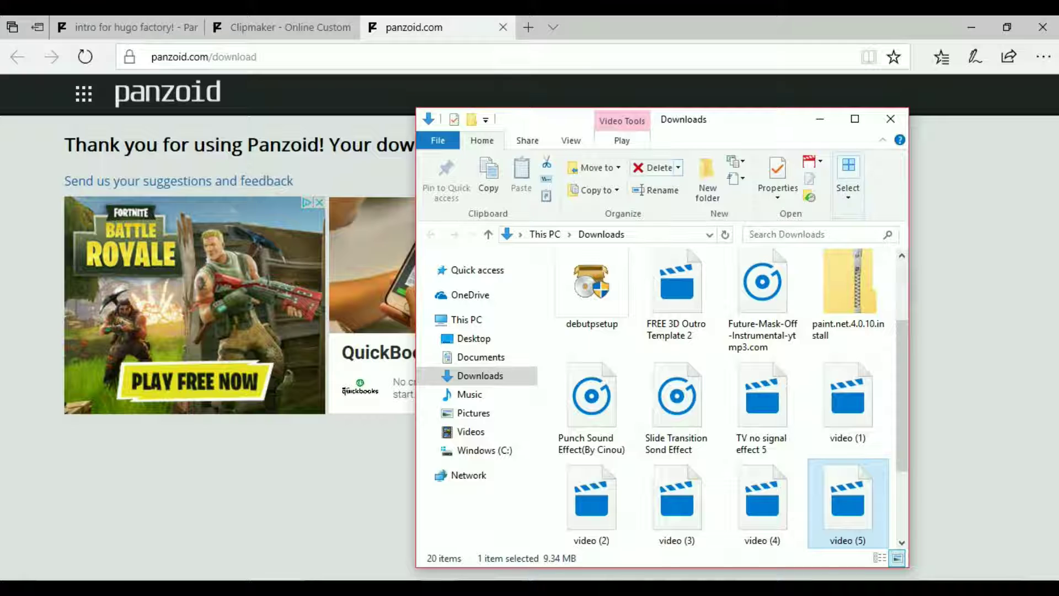
Step: Delete video (5) from Downloads and close the Downloads window
click(647, 167)
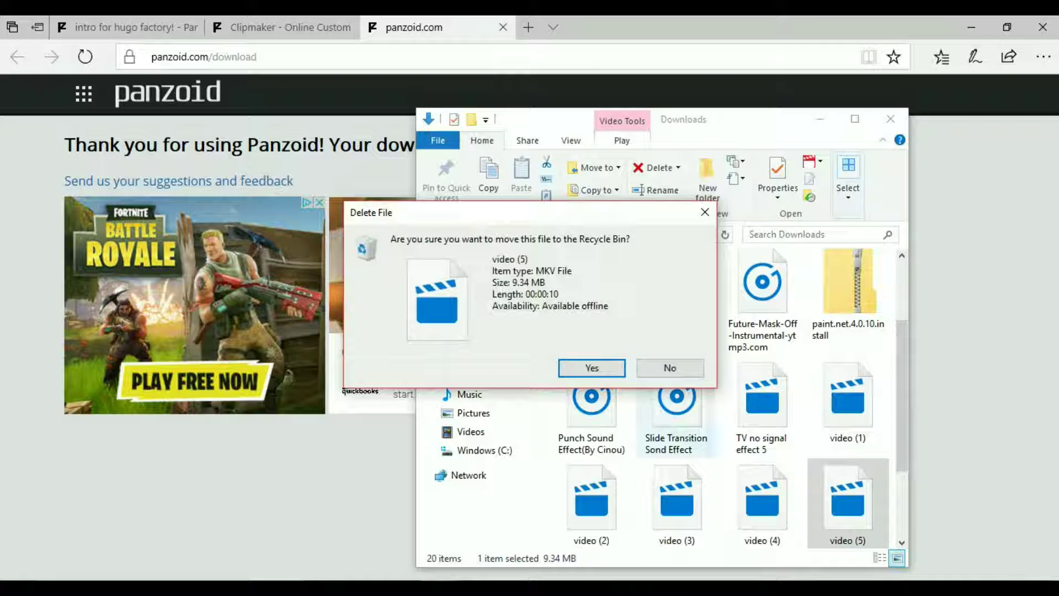
click(669, 367)
click(890, 119)
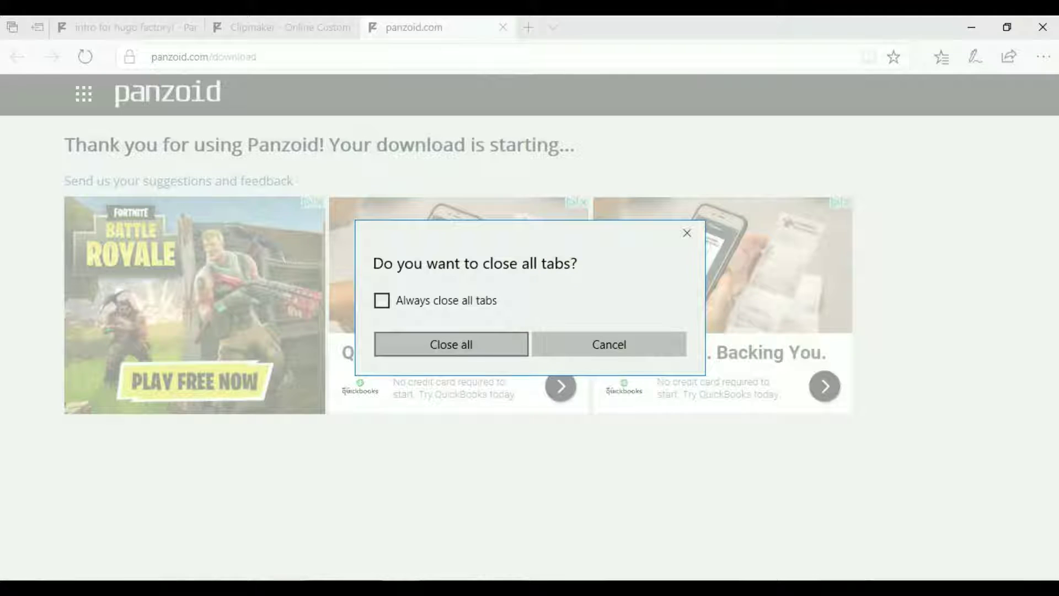
Step: Close Edge, then open Videos > intro and outro in File Explorer and select video (5)
key(Return)
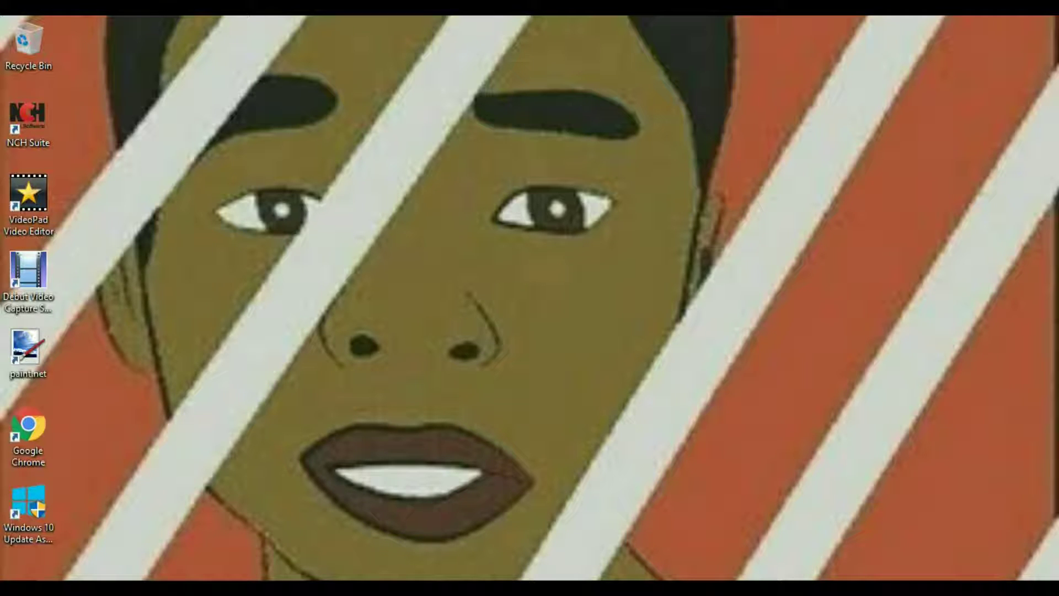
key(super+e)
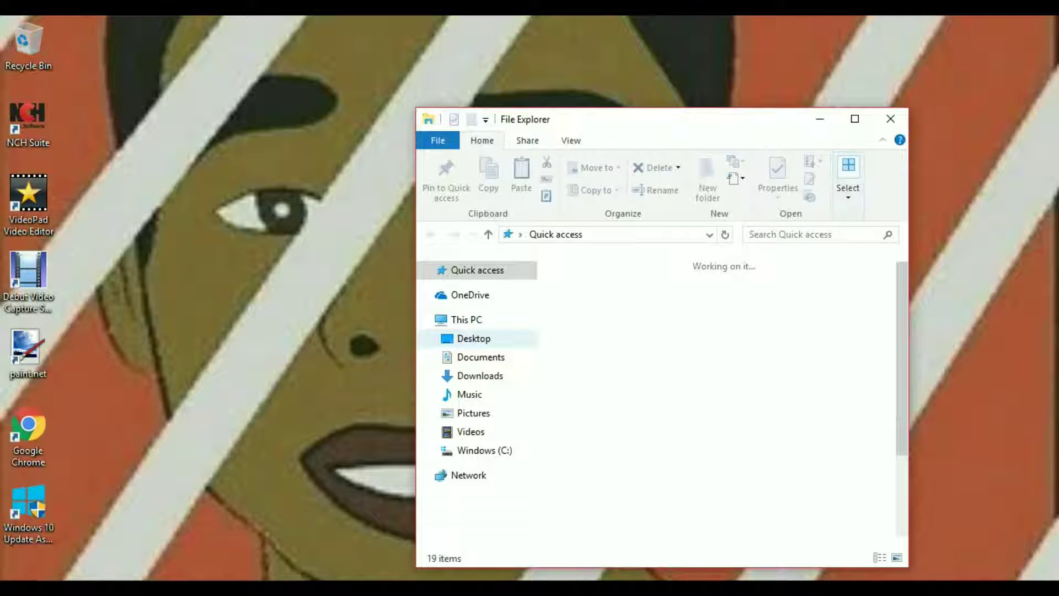
click(470, 432)
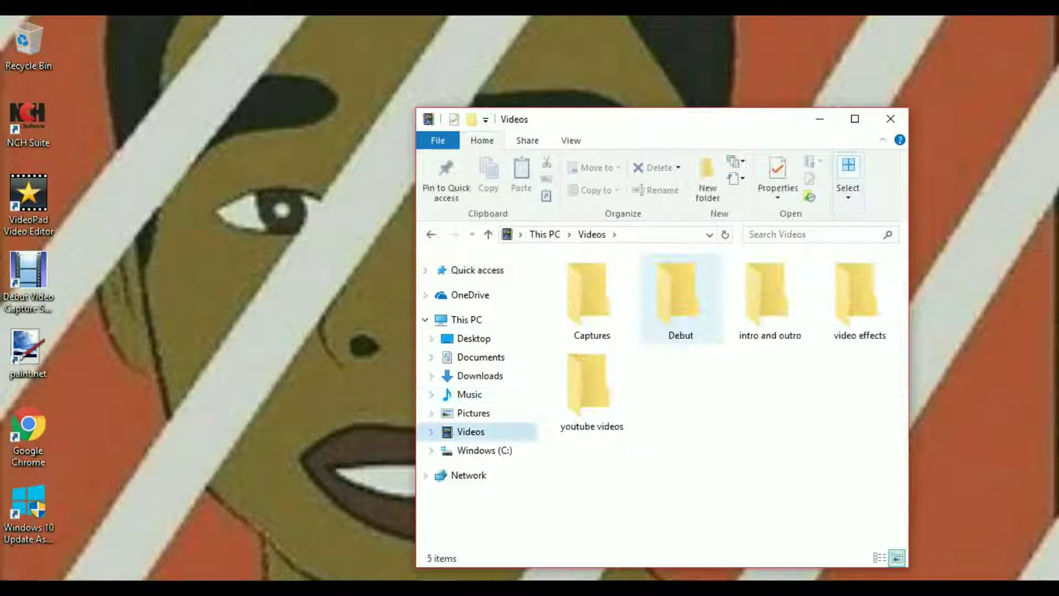
click(770, 298)
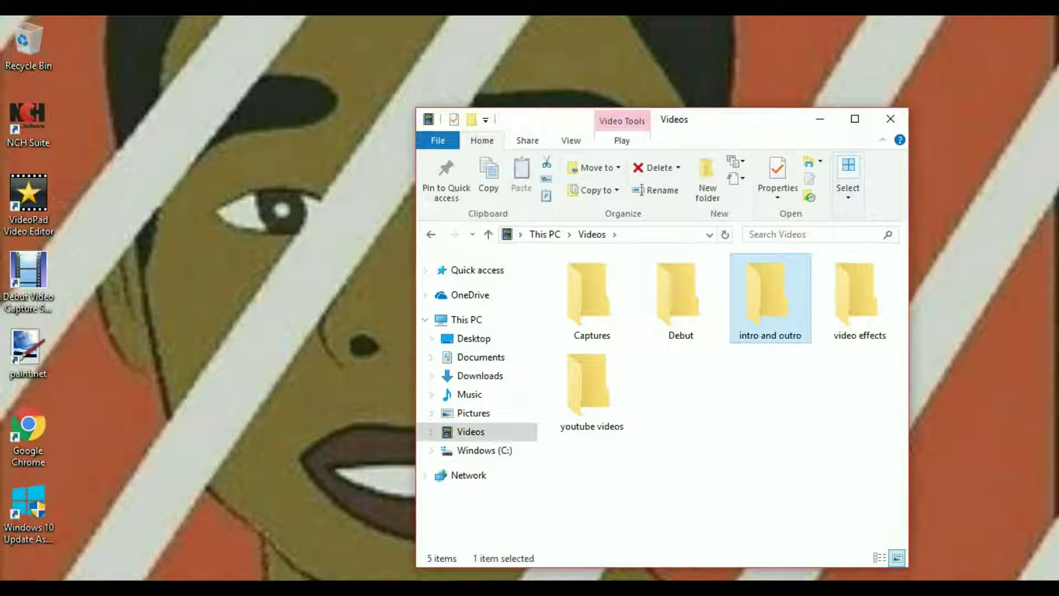
double_click(771, 297)
click(591, 400)
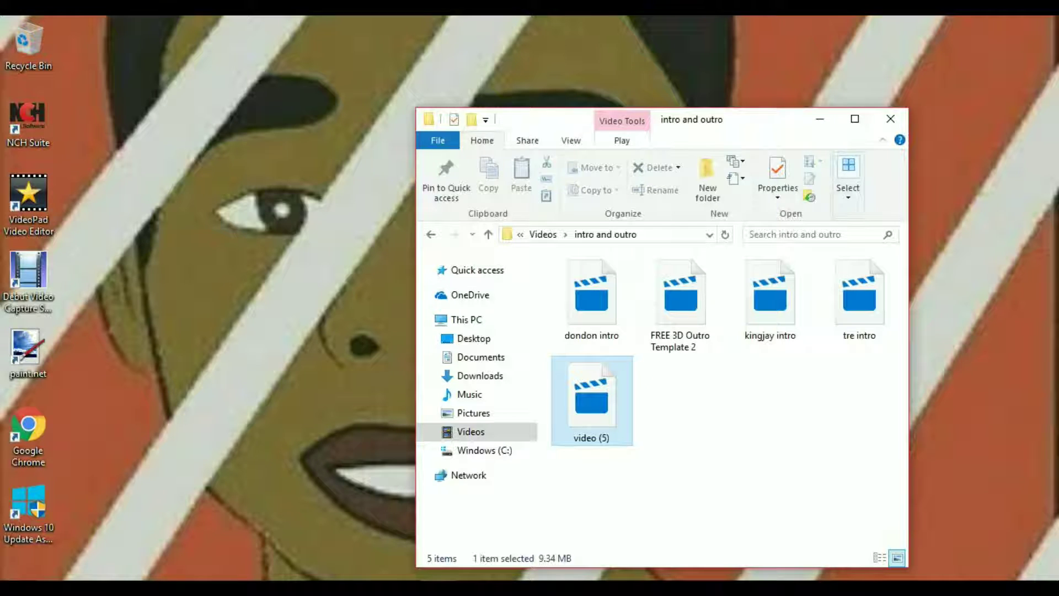
drag(717, 108, 717, 228)
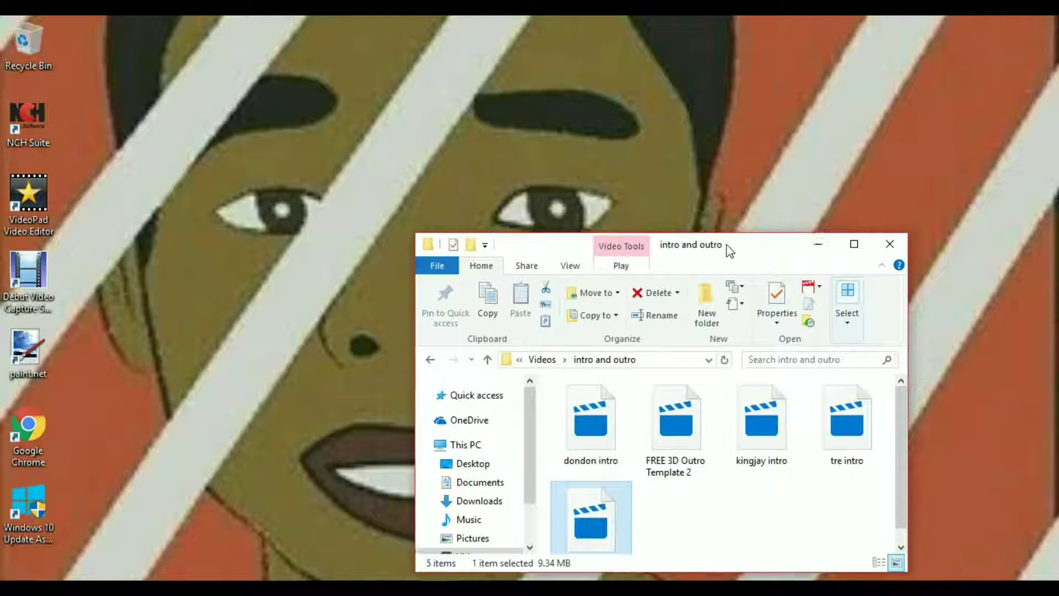
drag(730, 239, 669, 199)
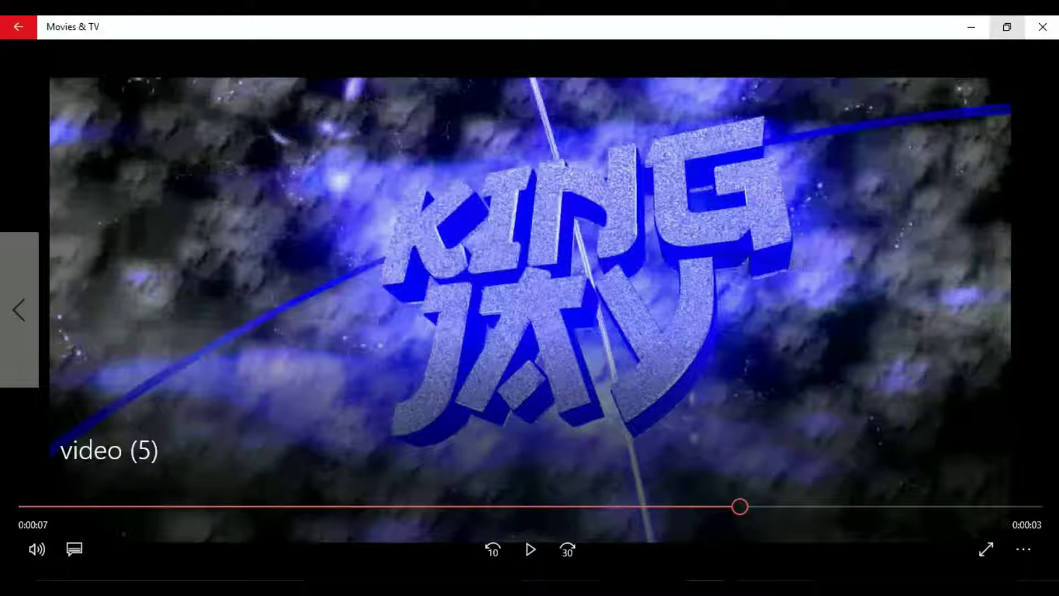
Step: Close Movies & TV and the intro and outro folder window after the KING JAY intro plays
key(alt+F4)
key(alt+F4)
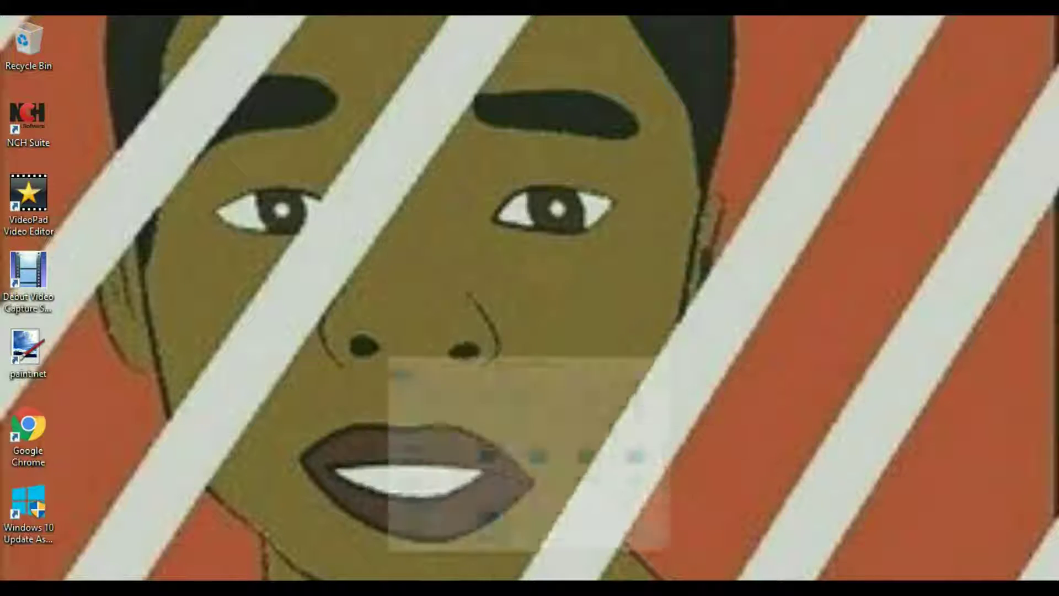